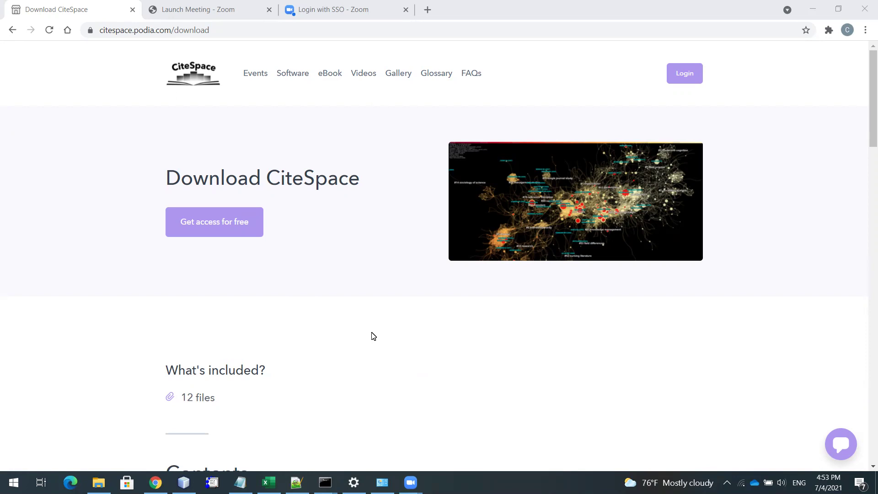
{"action": "scroll", "coordinate": [382, 344], "scroll_direction": "down", "scroll_amount": 3}
{"action": "scroll", "coordinate": [382, 344], "scroll_direction": "down", "scroll_amount": 3}
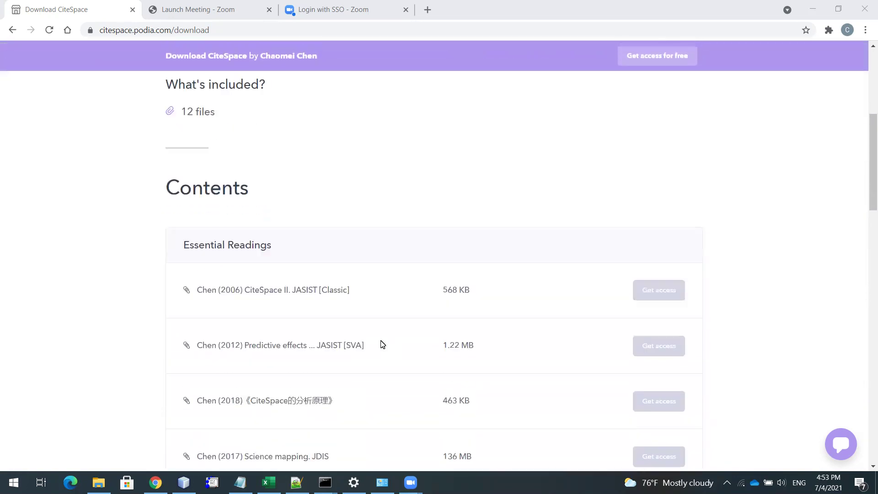
{"action": "scroll", "coordinate": [382, 344], "scroll_direction": "down", "scroll_amount": 2}
{"action": "scroll", "coordinate": [382, 344], "scroll_direction": "down", "scroll_amount": 2}
{"action": "scroll", "coordinate": [382, 344], "scroll_direction": "down", "scroll_amount": 3}
{"action": "scroll", "coordinate": [381, 344], "scroll_direction": "down", "scroll_amount": 2}
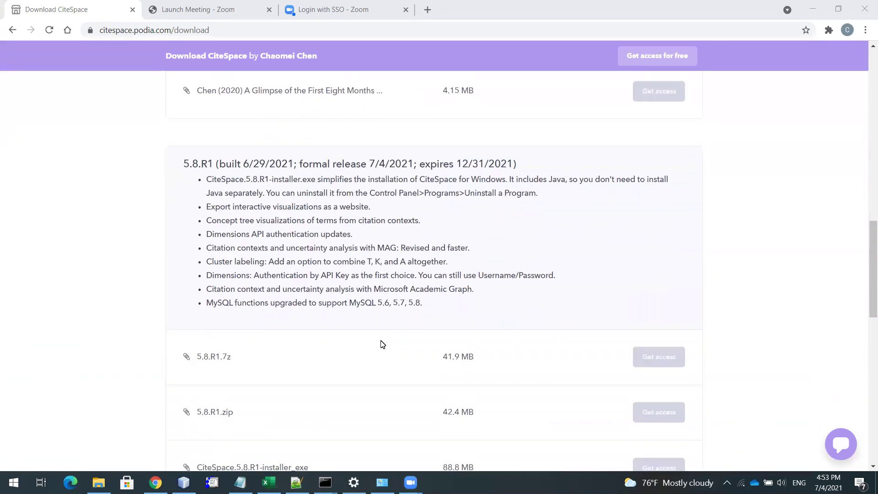
{"action": "scroll", "coordinate": [382, 344], "scroll_direction": "down", "scroll_amount": 1}
{"action": "scroll", "coordinate": [382, 344], "scroll_direction": "down", "scroll_amount": 2}
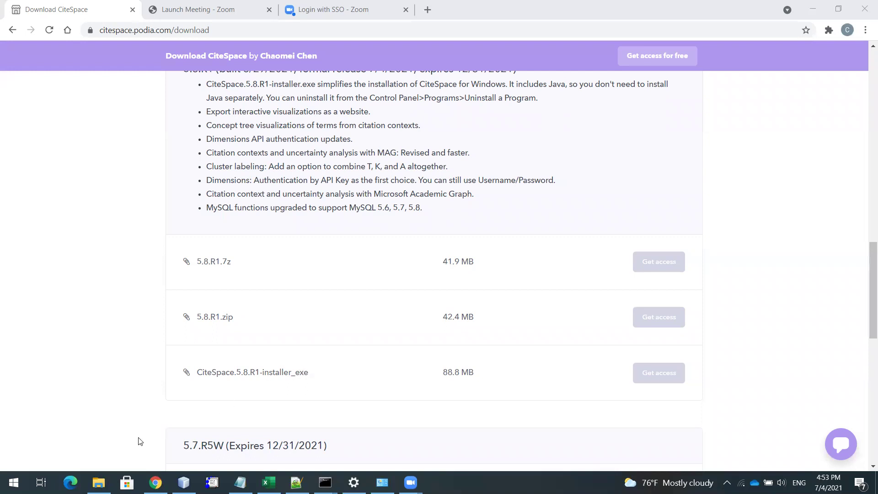
Rename the CiteSpace 5.8.R1 installer from installer_exe to installer.exe, accepting the extension-change warning.
{"action": "left_click", "coordinate": [99, 482]}
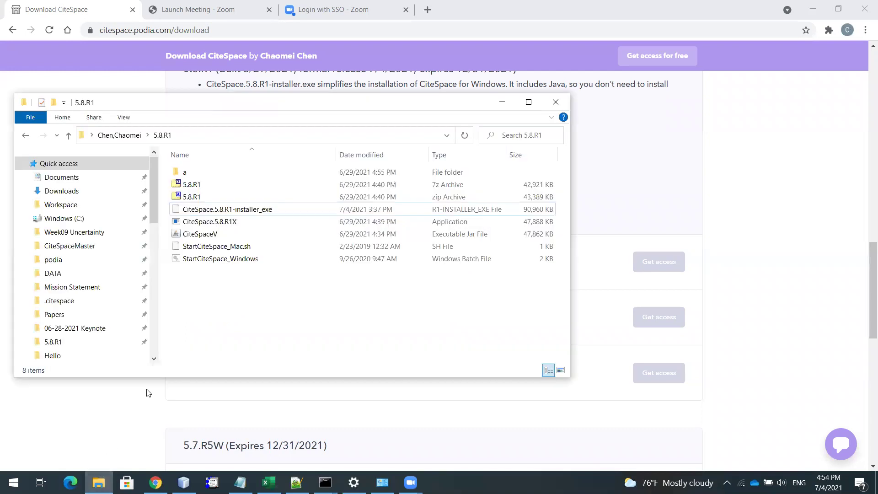
{"action": "left_click", "coordinate": [264, 210]}
{"action": "left_click", "coordinate": [261, 212]}
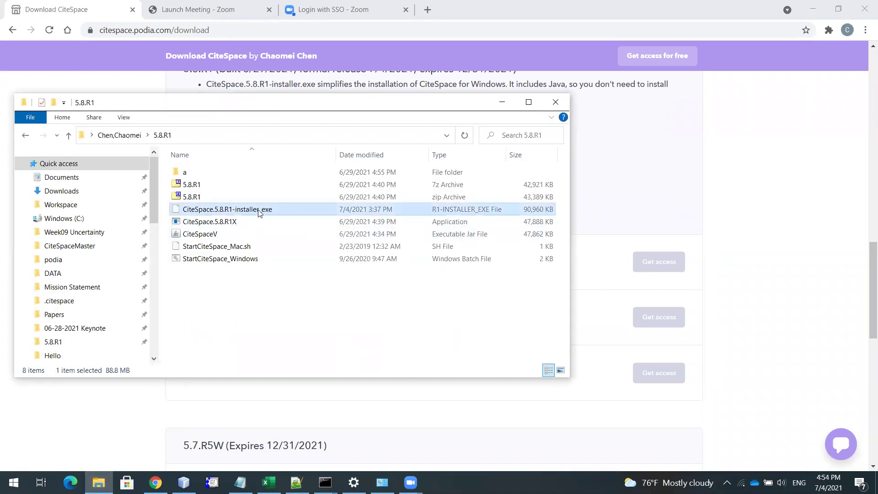
{"action": "left_click", "coordinate": [261, 211]}
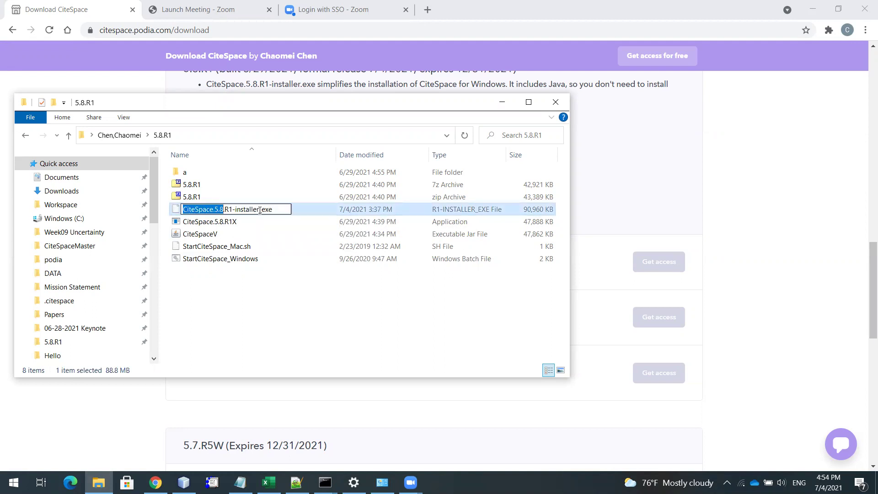
{"action": "double_click", "coordinate": [261, 209]}
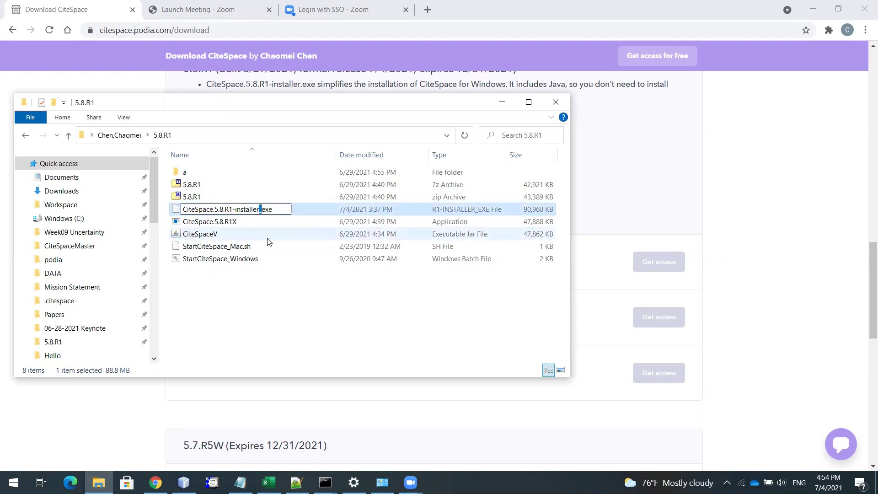
{"action": "type", "text": "."}
{"action": "key", "text": "Return"}
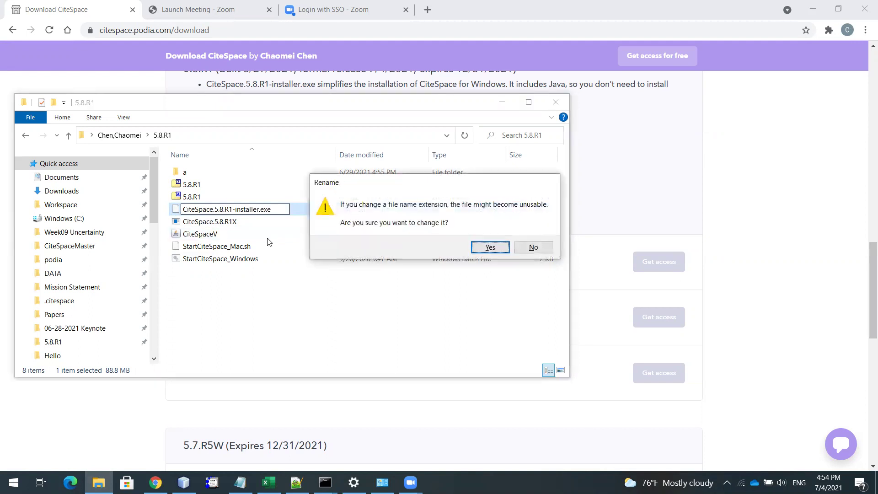
{"action": "left_click", "coordinate": [490, 247]}
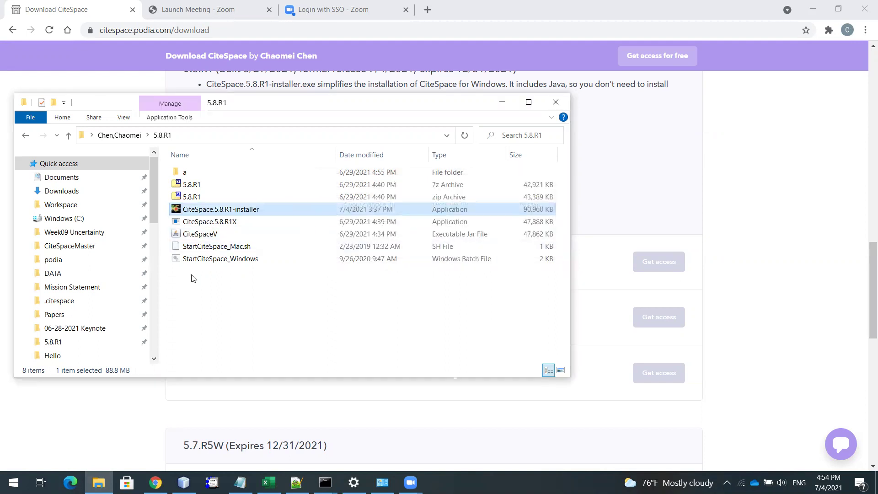
Run the renamed CiteSpace.5.8.R1-installer and install CiteSpace through the setup wizard.
{"action": "double_click", "coordinate": [233, 212]}
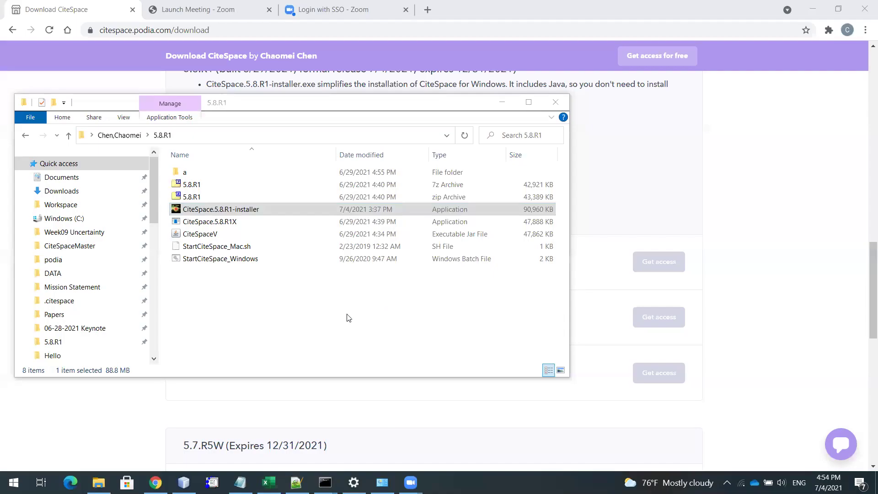
{"action": "left_click", "coordinate": [500, 330]}
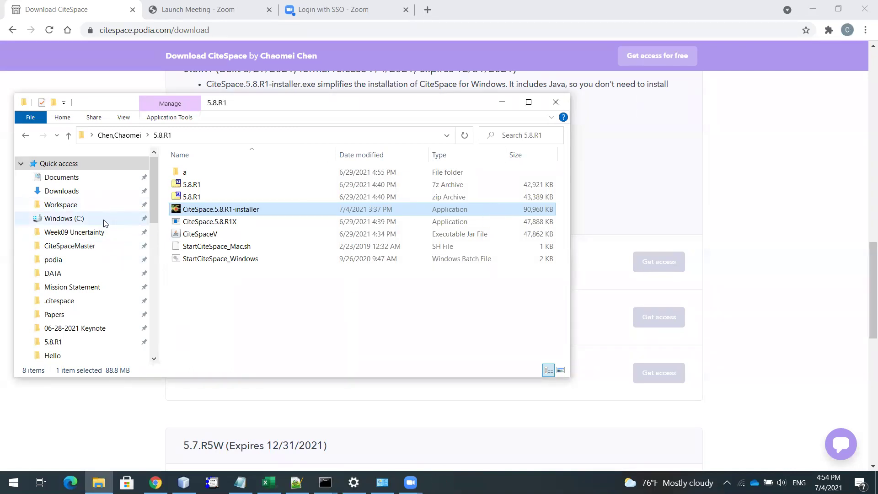
Open Program Files on the Windows (C:) drive, then bring up Control Panel and minimize it.
{"action": "left_click", "coordinate": [64, 218]}
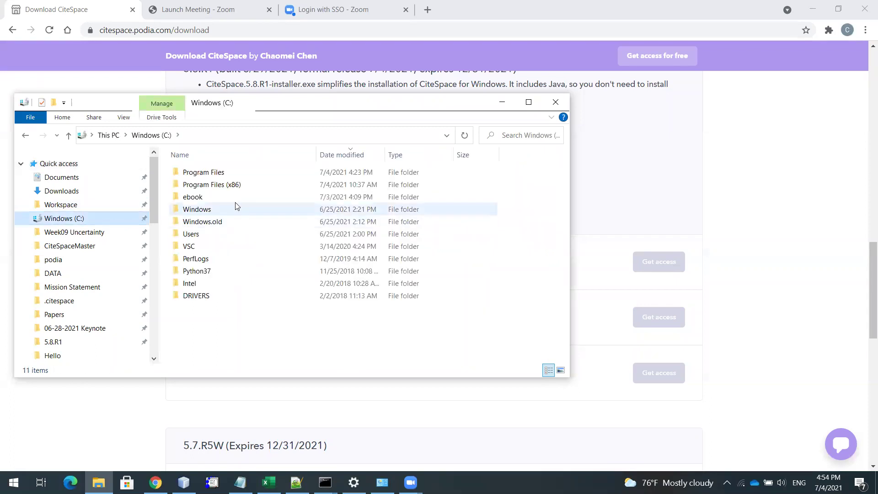
{"action": "double_click", "coordinate": [218, 172]}
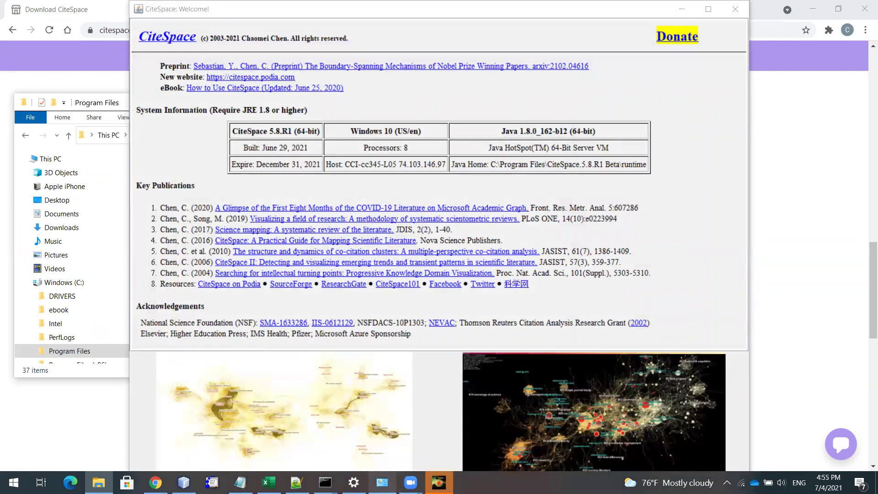
{"action": "left_click", "coordinate": [381, 482]}
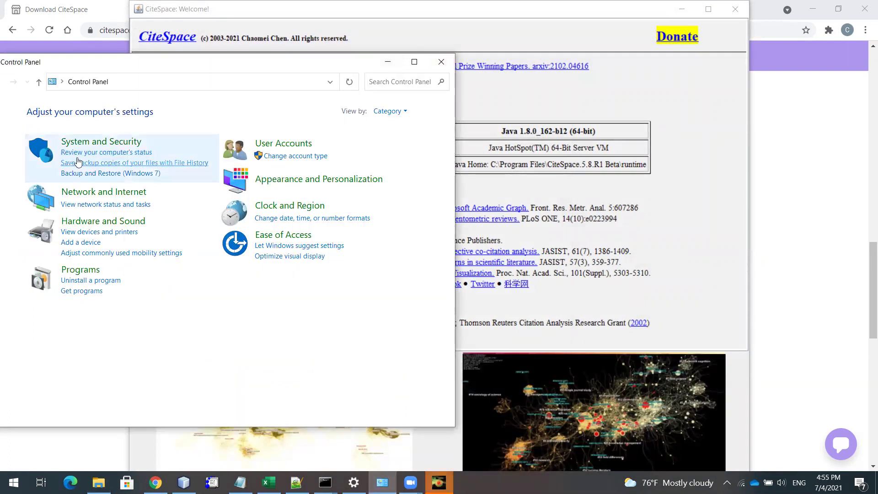
{"action": "left_click", "coordinate": [387, 62]}
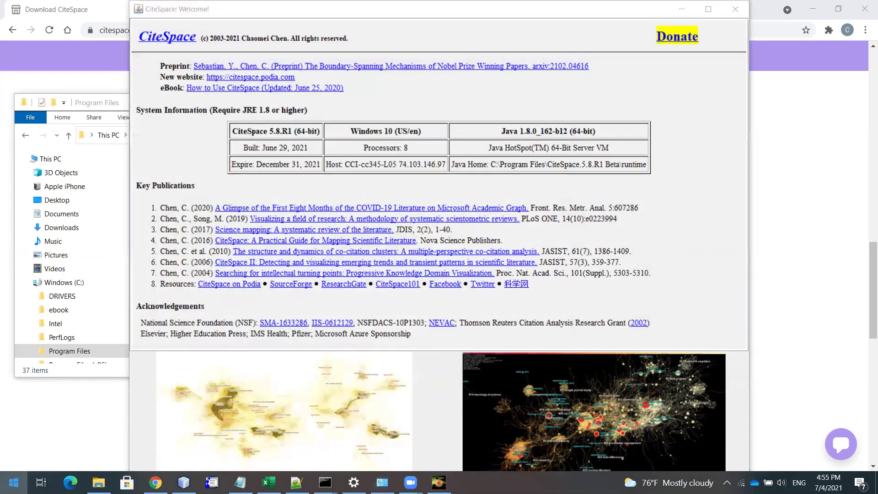
Set Windows display scaling to 100% in Display settings and close Settings.
{"action": "left_click", "coordinate": [14, 482]}
{"action": "scroll", "coordinate": [70, 430], "scroll_direction": "down", "scroll_amount": 5}
{"action": "scroll", "coordinate": [70, 430], "scroll_direction": "down", "scroll_amount": 3}
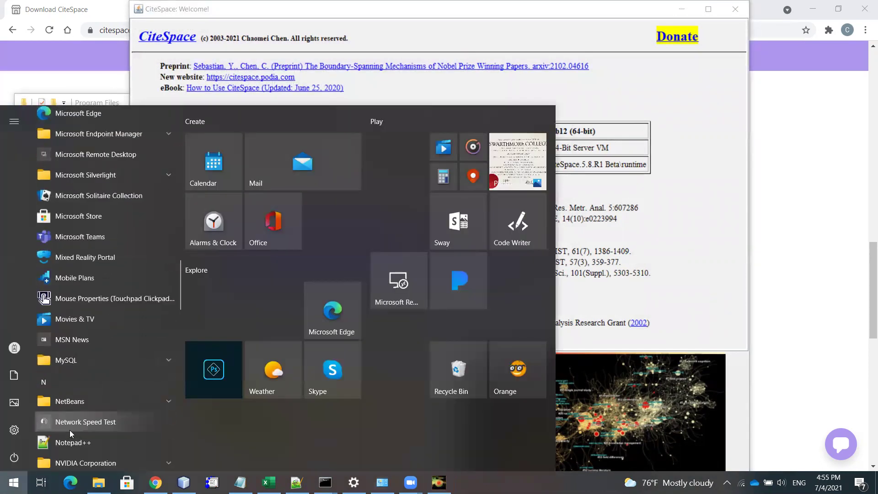
{"action": "scroll", "coordinate": [70, 431], "scroll_direction": "down", "scroll_amount": 5}
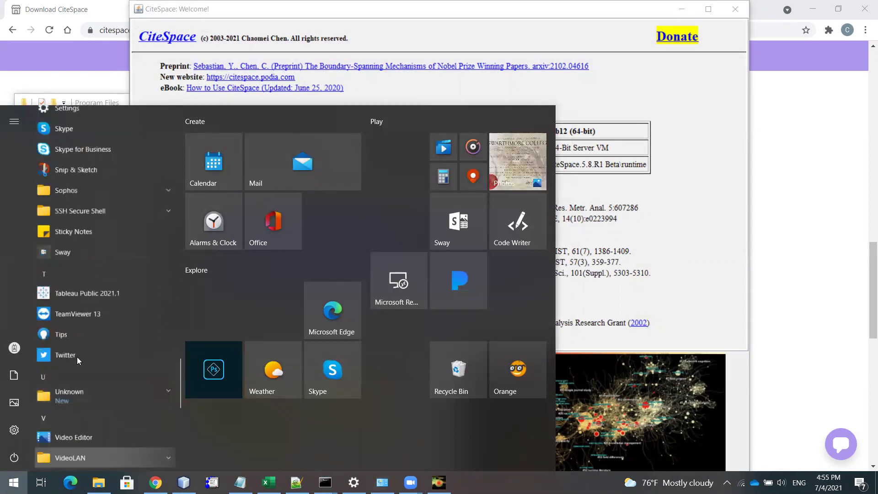
{"action": "scroll", "coordinate": [80, 357], "scroll_direction": "up", "scroll_amount": 3}
{"action": "left_click", "coordinate": [71, 194]}
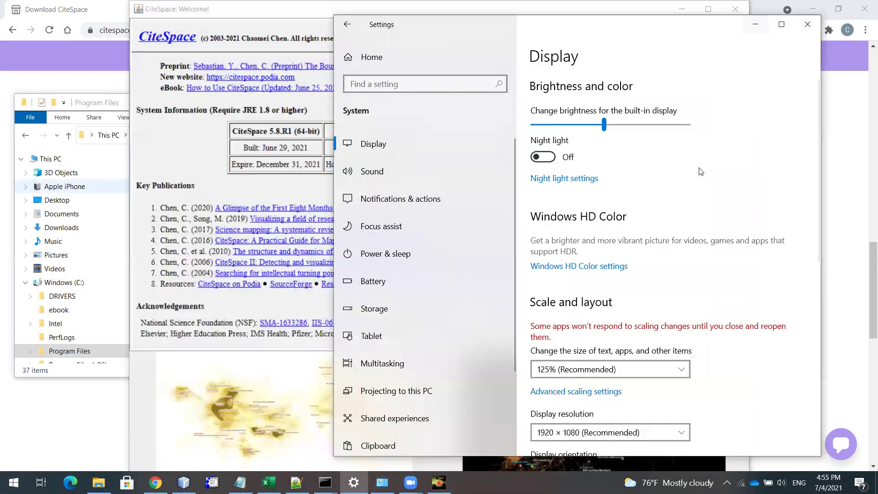
{"action": "left_click", "coordinate": [609, 370]}
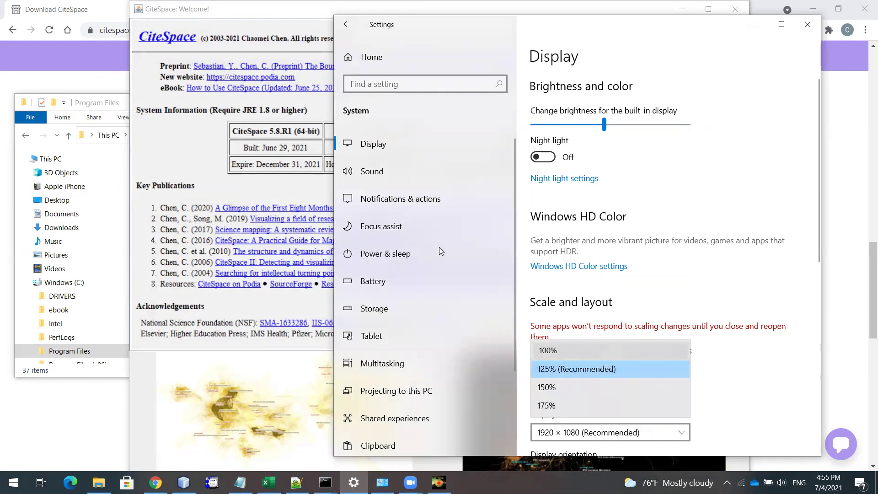
{"action": "left_click", "coordinate": [563, 350]}
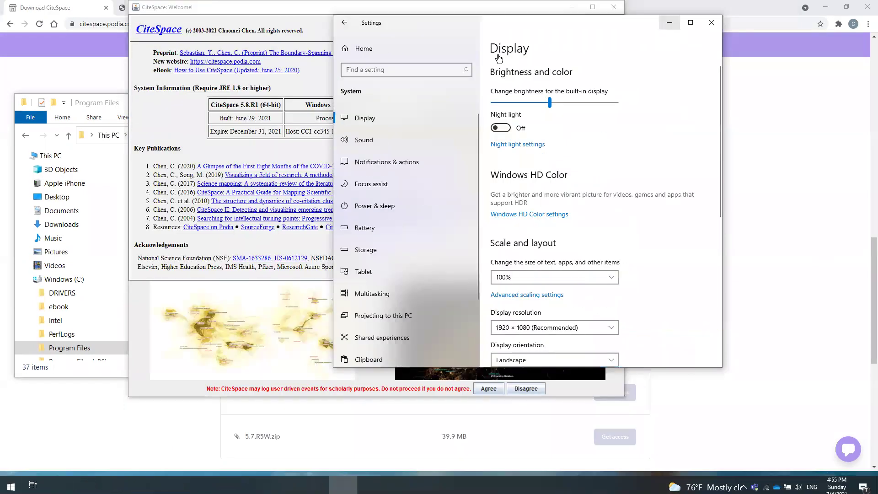
{"action": "left_click", "coordinate": [666, 23]}
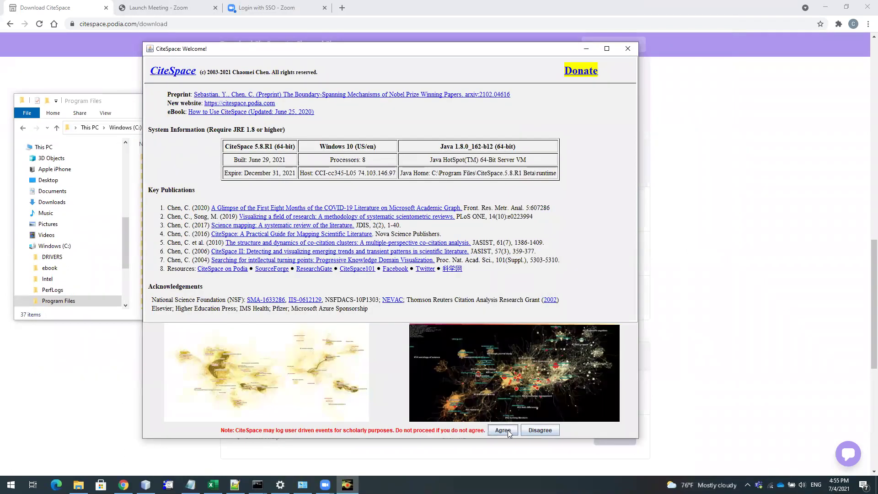
Agree to the Welcome terms, run the Terrorism 1996–2003 demo, and choose Visualize.
{"action": "left_click", "coordinate": [503, 430]}
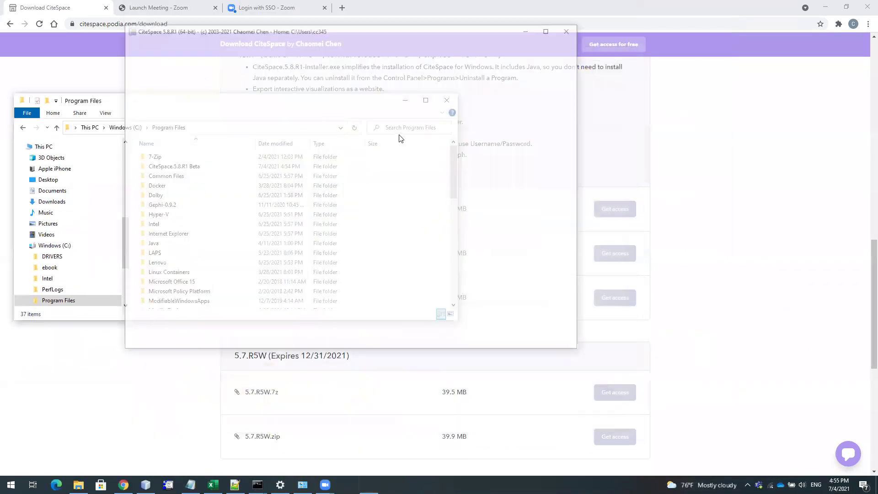
{"action": "left_click", "coordinate": [140, 138]}
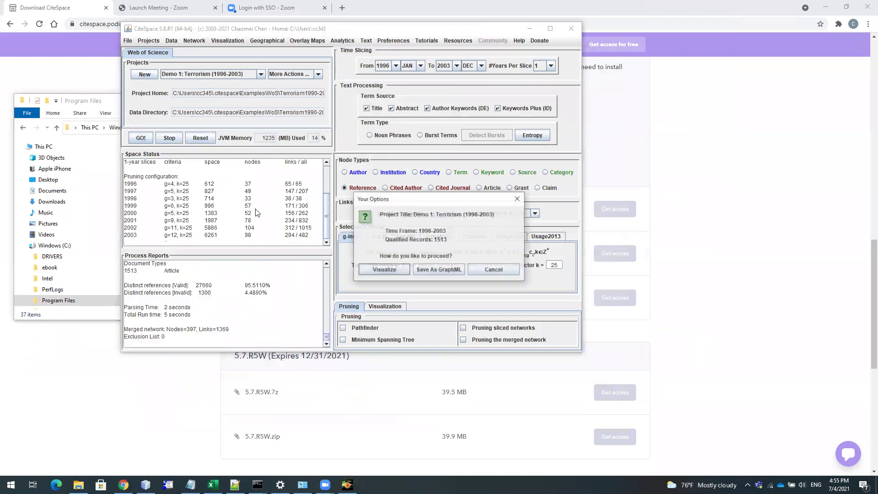
{"action": "left_click", "coordinate": [382, 269]}
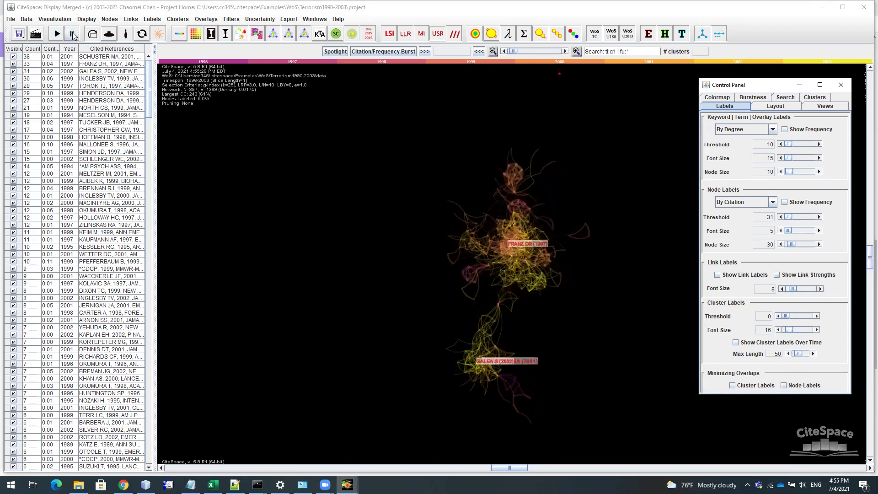
Give the demo network a white background, find its labeled clusters, and zoom in.
{"action": "left_click", "coordinate": [93, 36]}
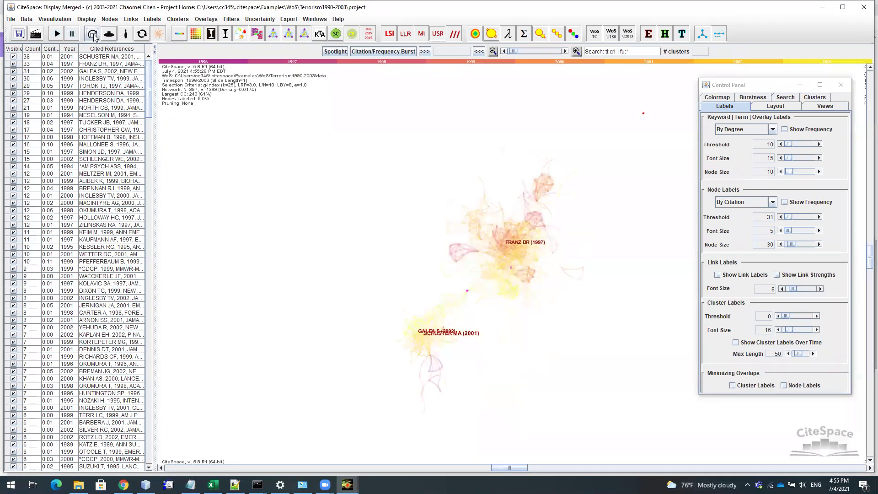
{"action": "left_click", "coordinate": [240, 34]}
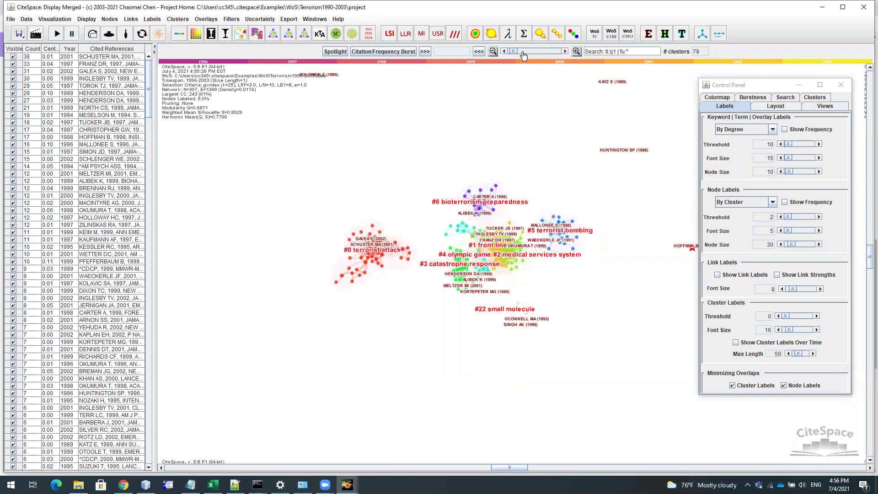
{"action": "left_click_drag", "start_coordinate": [512, 52], "coordinate": [516, 52]}
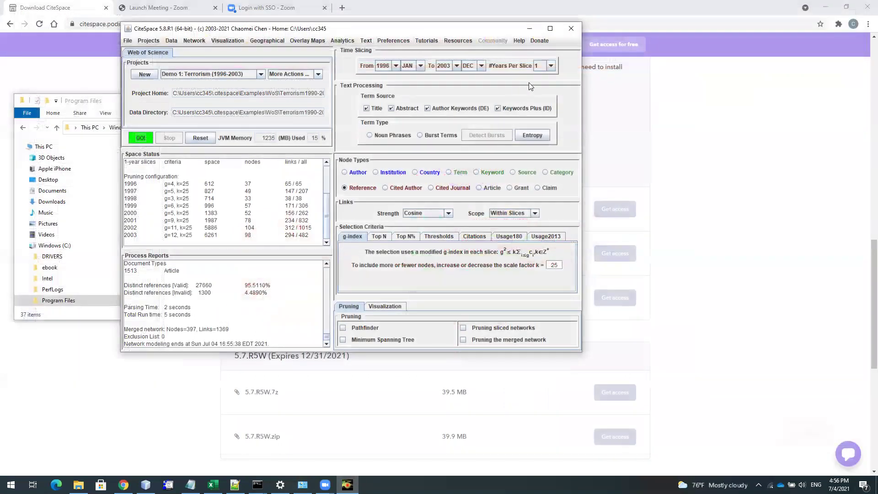
Close CiteSpace and reach Control Panel's Programs and Features list via Windows search.
{"action": "left_click", "coordinate": [569, 30]}
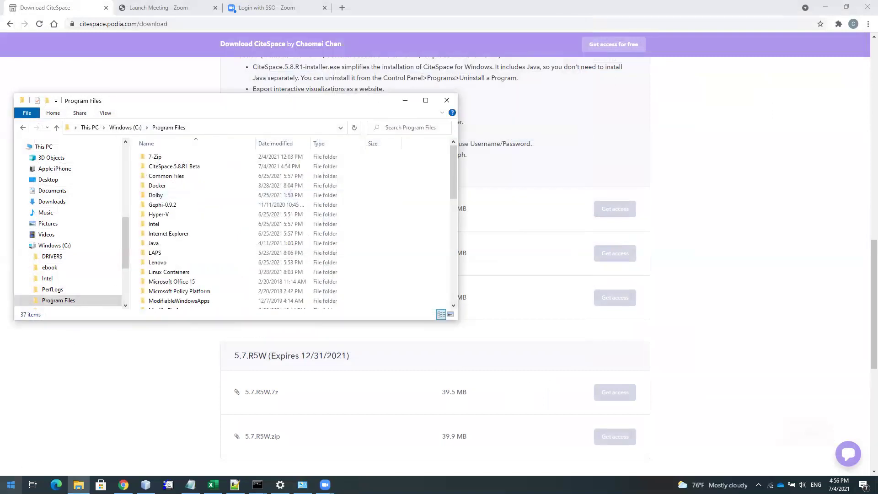
{"action": "left_click", "coordinate": [11, 484]}
{"action": "right_click", "coordinate": [12, 484]}
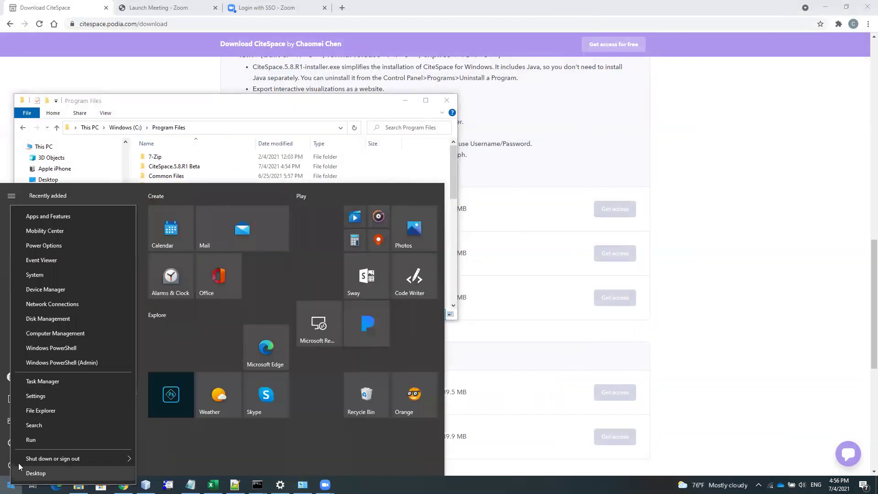
{"action": "left_click", "coordinate": [47, 426]}
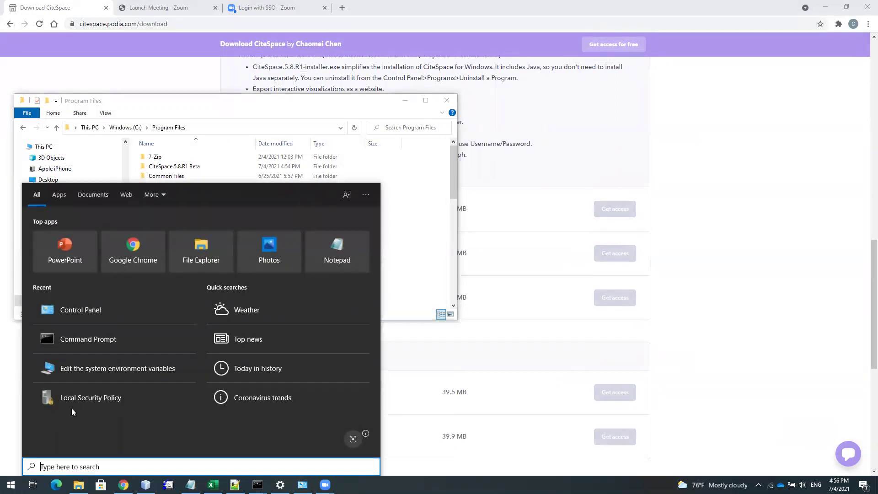
{"action": "left_click", "coordinate": [80, 310]}
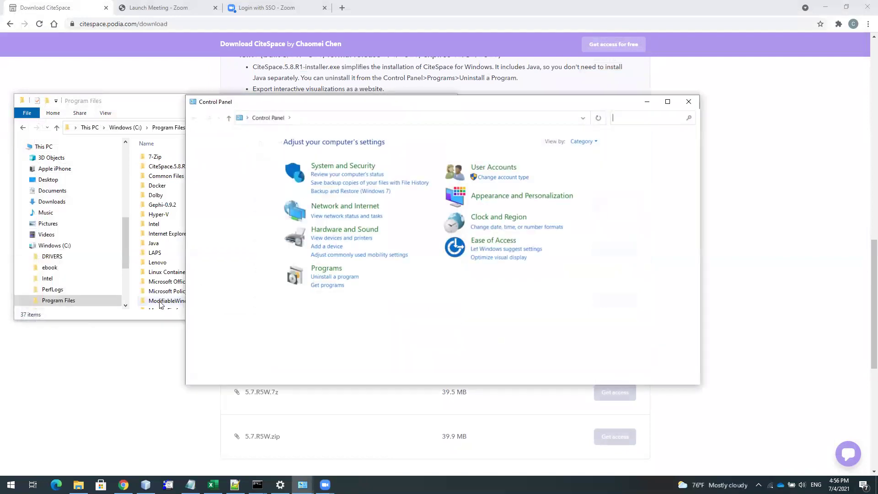
{"action": "left_click", "coordinate": [326, 268]}
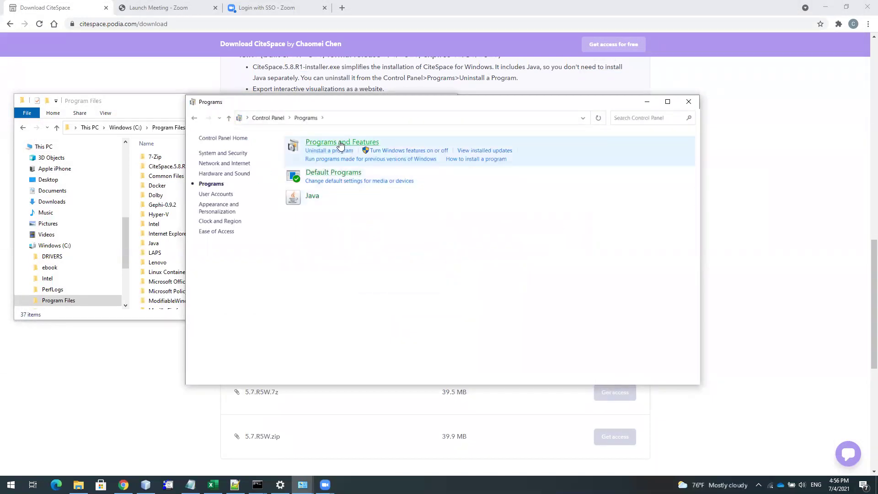
{"action": "left_click", "coordinate": [334, 152]}
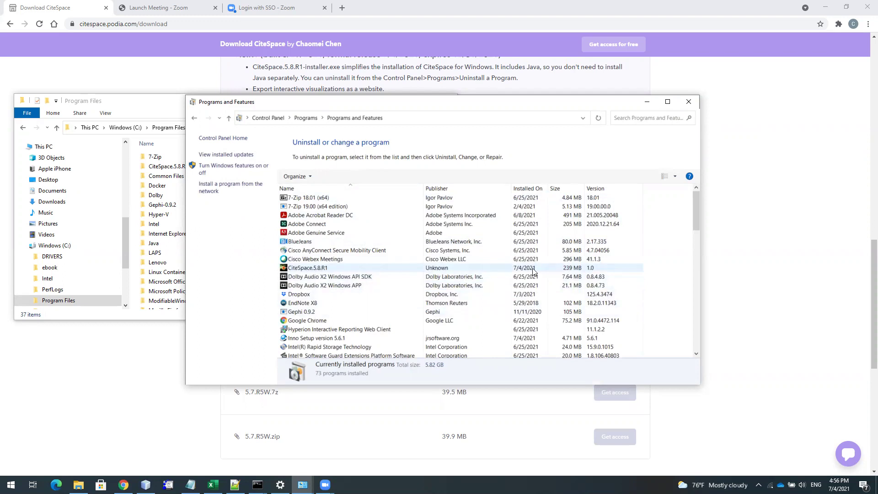
Uninstall CiteSpace.5.8.R1 from Programs and Features, confirming removal and dismissing the success message.
{"action": "right_click", "coordinate": [322, 269]}
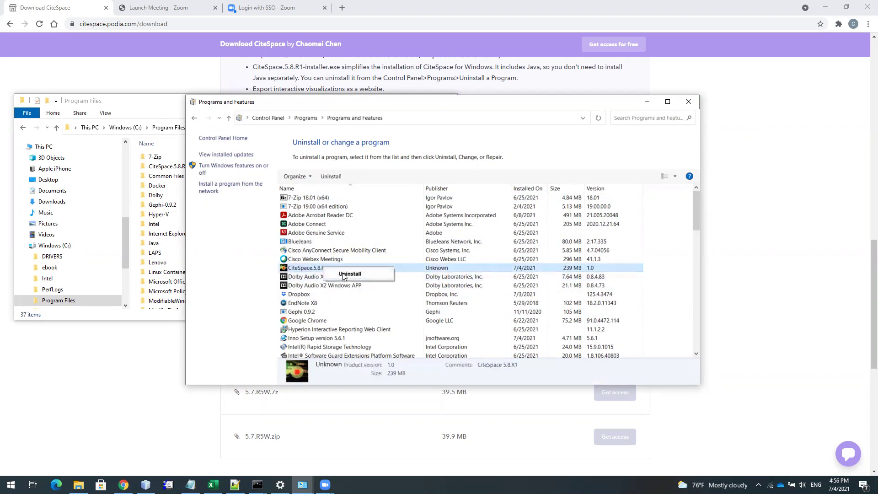
{"action": "left_click", "coordinate": [349, 273]}
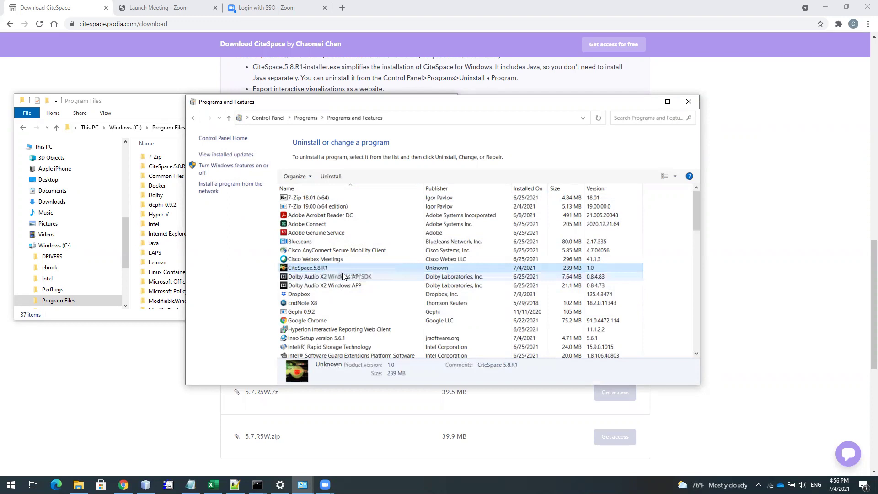
{"action": "double_click", "coordinate": [342, 269]}
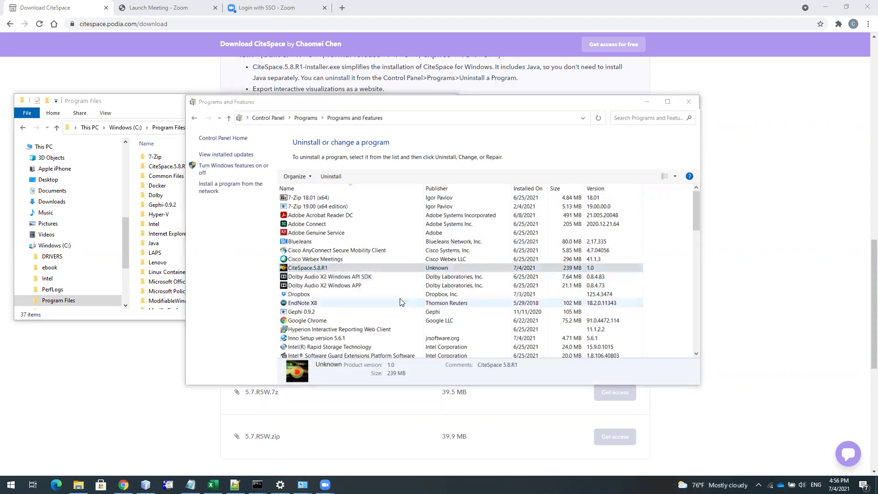
{"action": "left_click", "coordinate": [471, 274]}
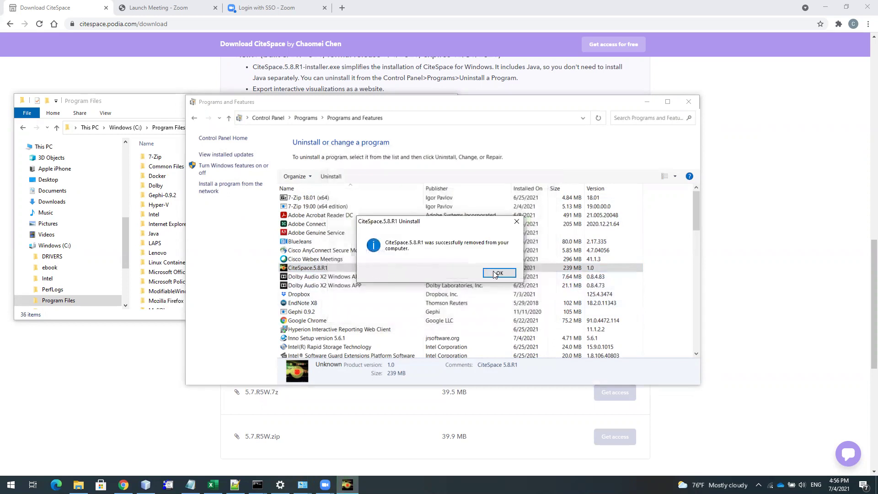
{"action": "left_click", "coordinate": [497, 274]}
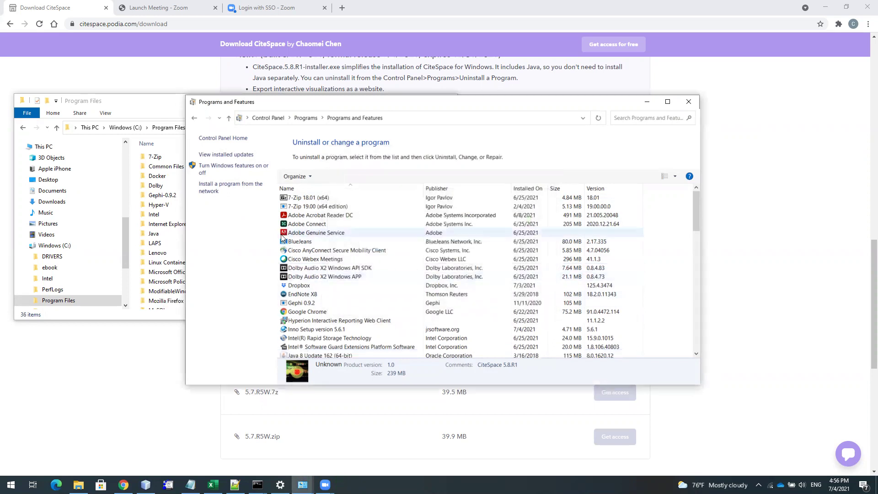
Bring Program Files forward and re-sort it by Name to check CiteSpace's folder is gone.
{"action": "left_click", "coordinate": [153, 111]}
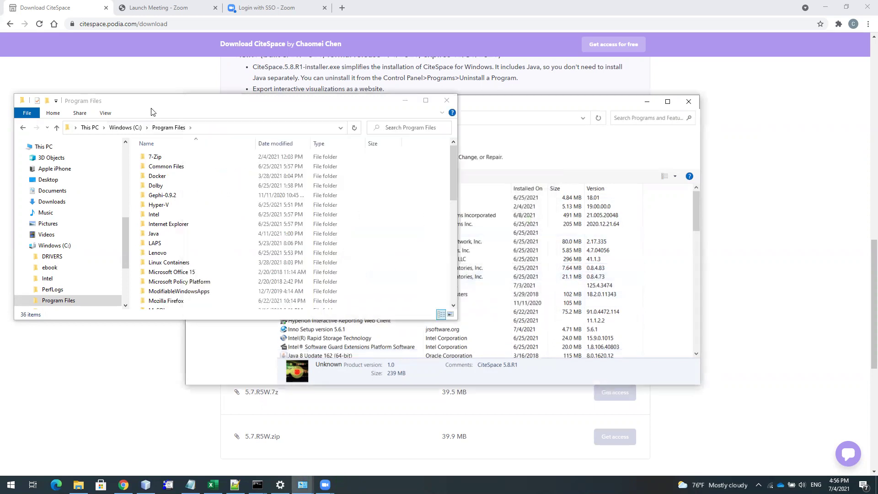
{"action": "left_click", "coordinate": [169, 143]}
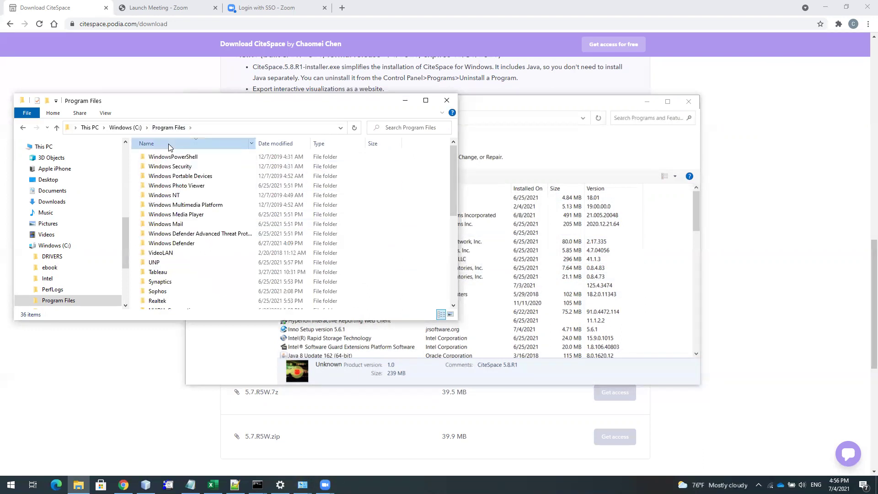
{"action": "left_click", "coordinate": [171, 158]}
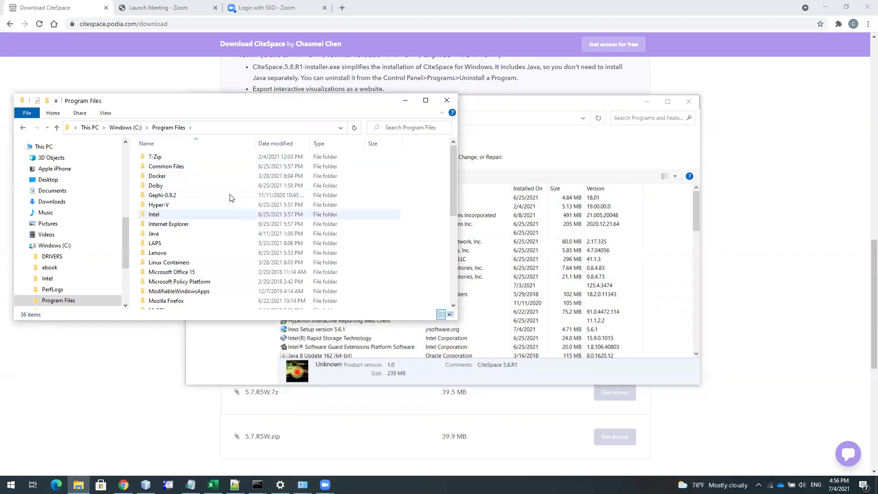